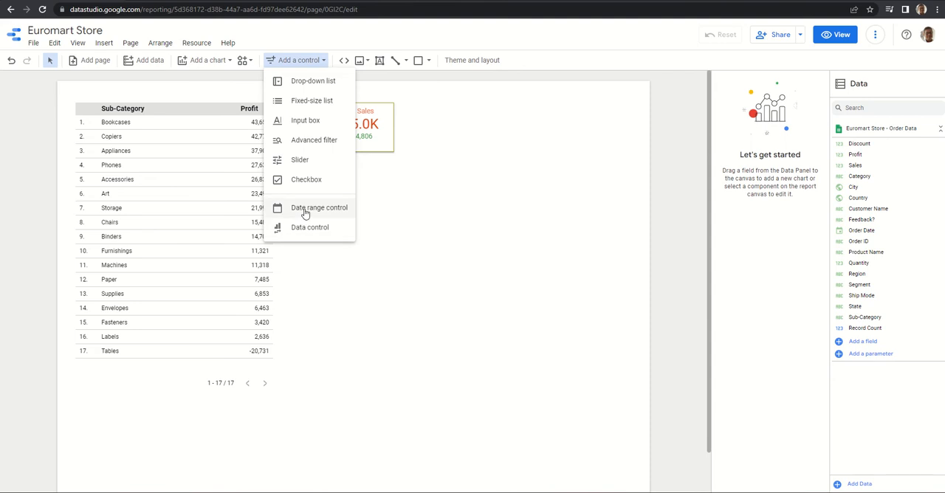
# Add a date range control to the report below the Total Sales scorecard and choose January 1, 2013 as its start date
pyautogui.click(305, 210)
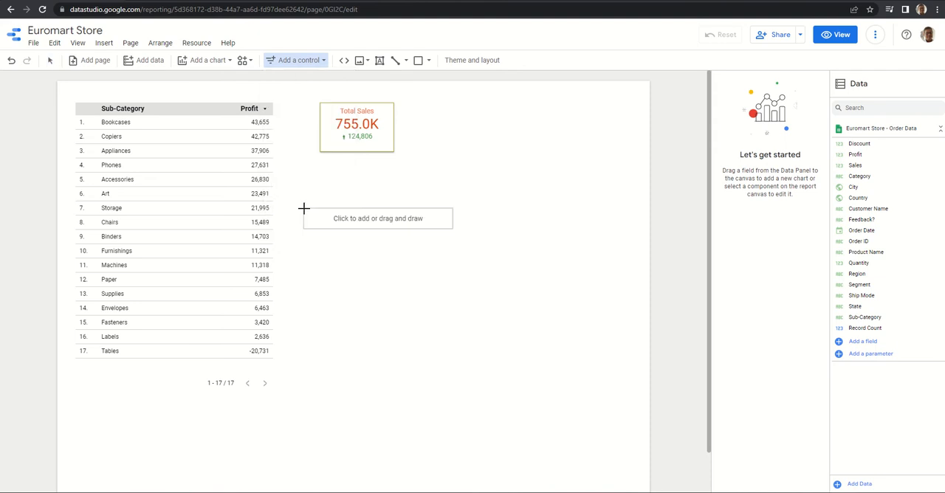
pyautogui.click(418, 186)
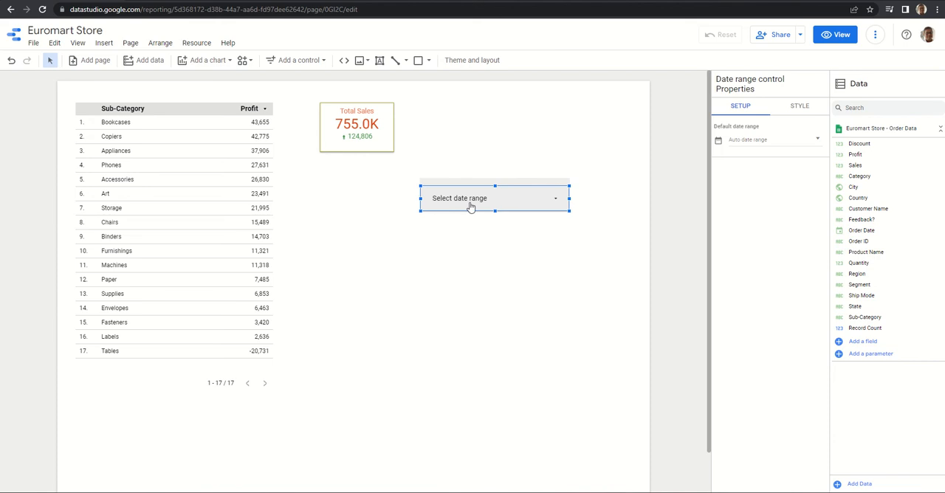
pyautogui.click(558, 203)
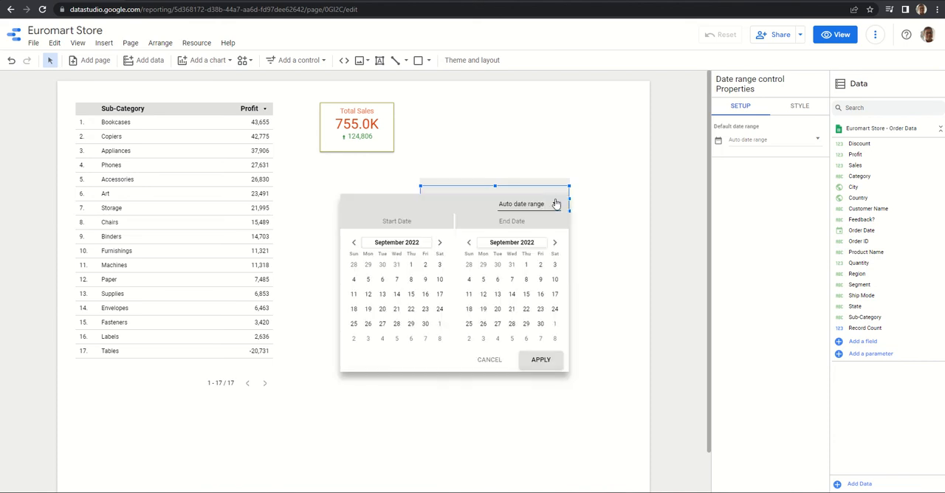
pyautogui.click(415, 243)
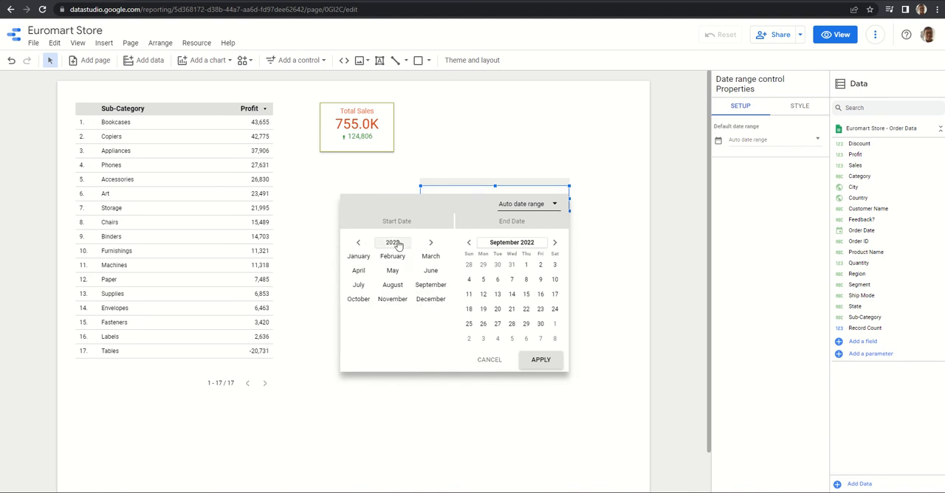
pyautogui.click(395, 243)
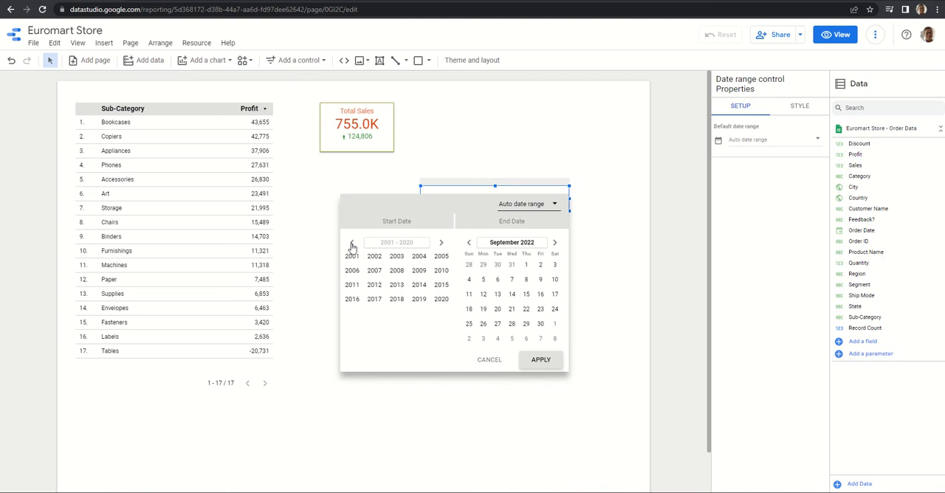
pyautogui.click(396, 285)
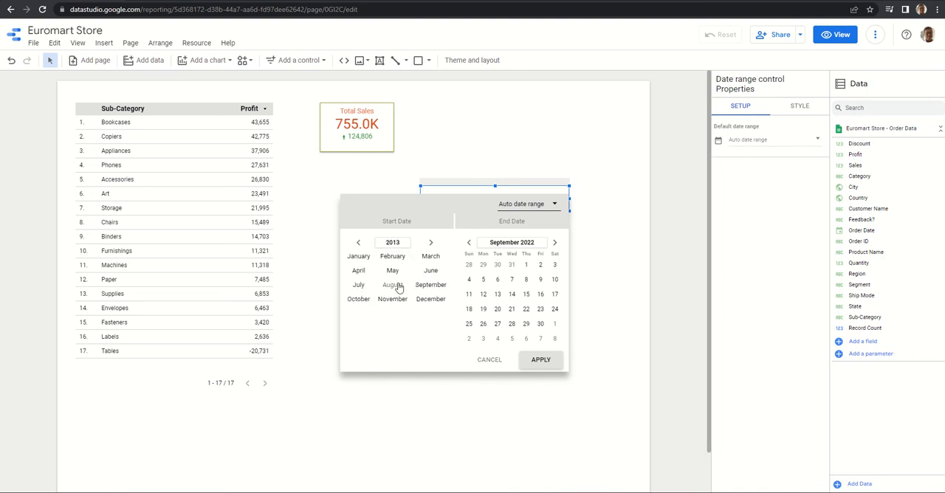
pyautogui.click(361, 259)
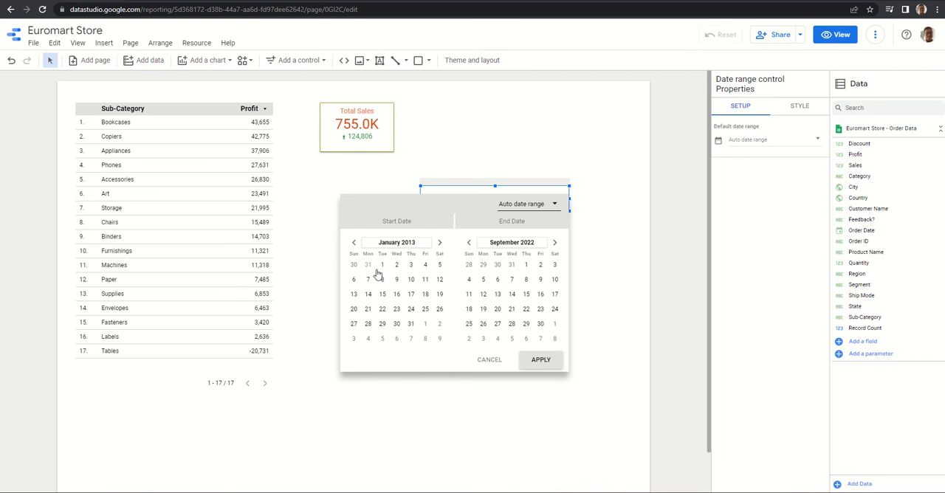
pyautogui.click(381, 265)
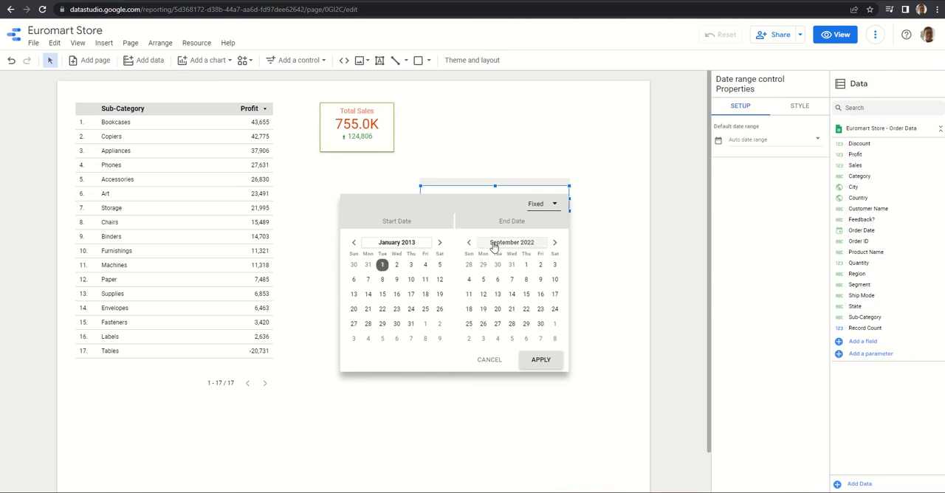
# Choose December 31, 2013 as the control's end date, keep the range type Fixed, and apply the range
pyautogui.click(495, 244)
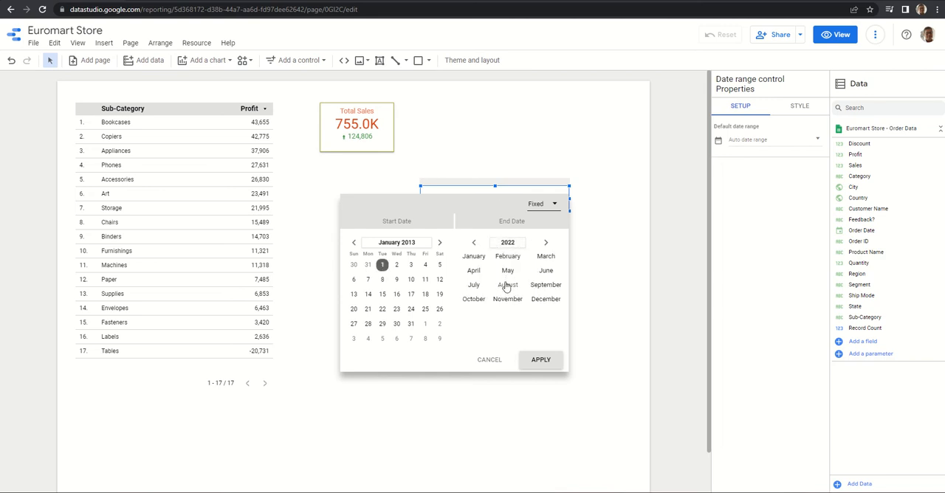
pyautogui.click(508, 244)
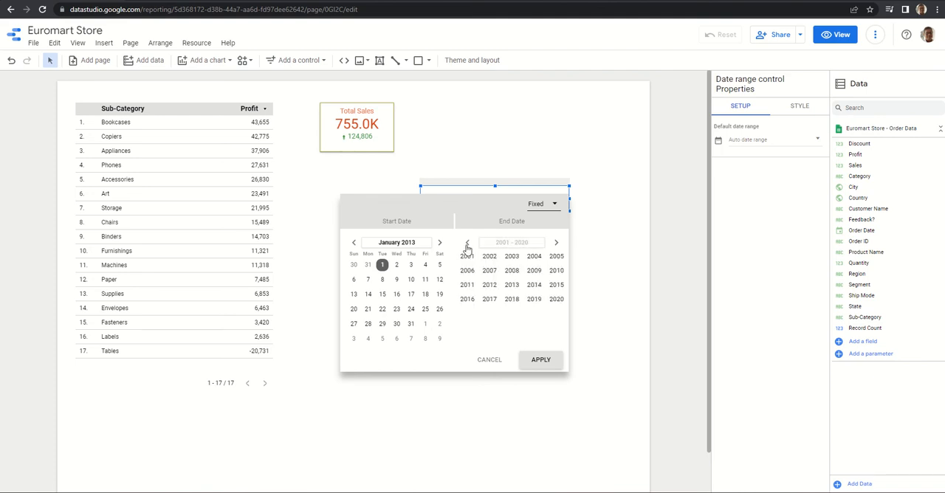
pyautogui.click(510, 287)
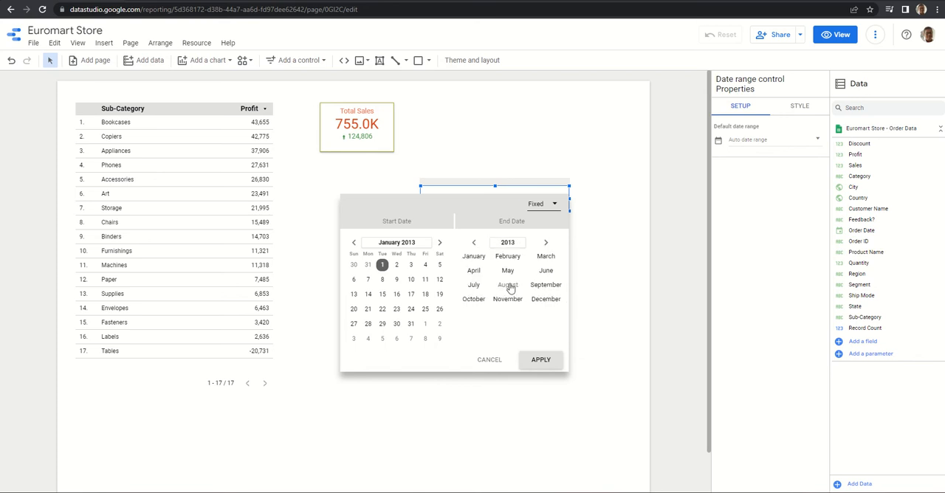
pyautogui.click(546, 301)
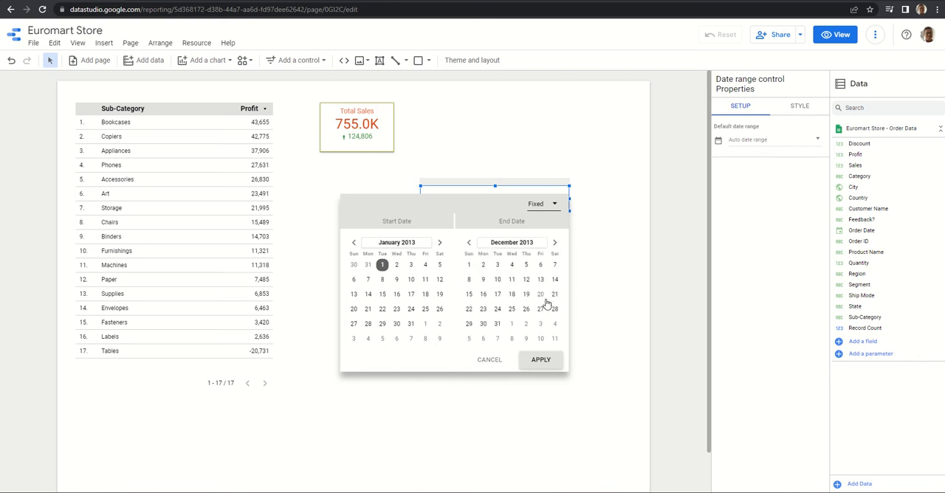
pyautogui.click(497, 325)
pyautogui.click(555, 206)
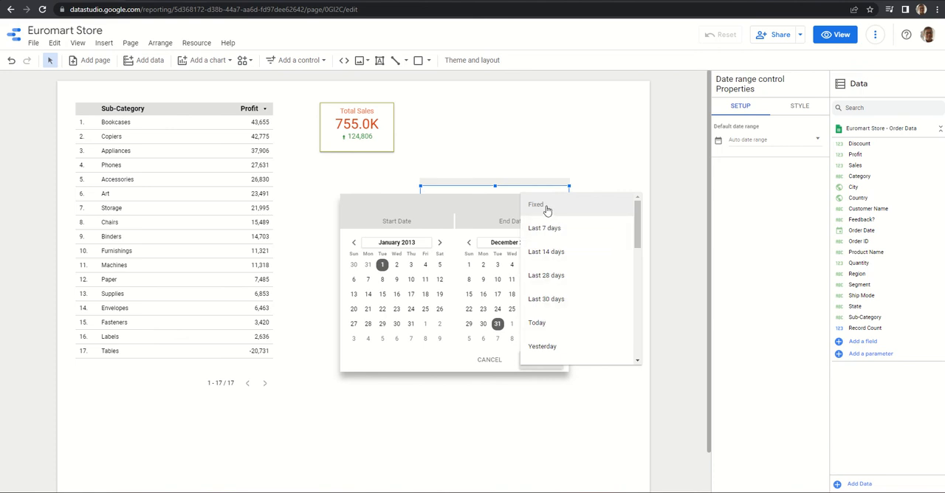
pyautogui.click(547, 208)
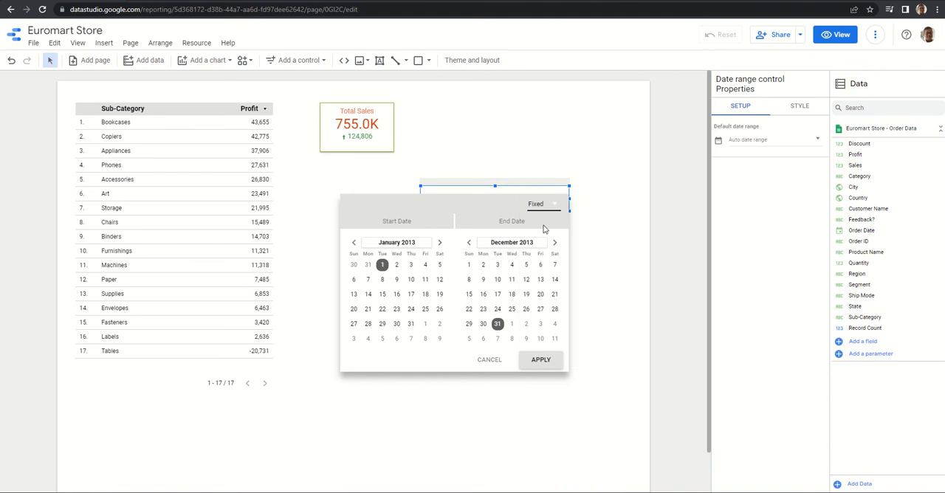
pyautogui.click(540, 360)
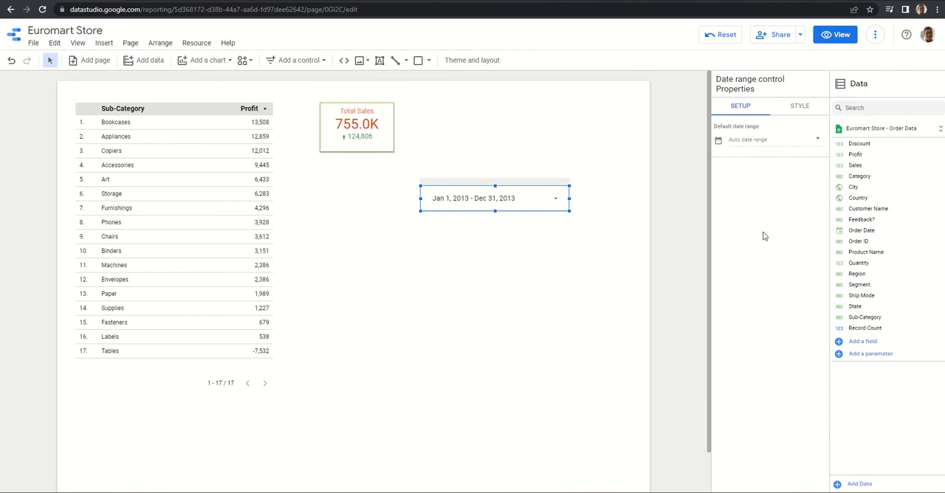
# Examine the date settings of the date range control, the Sub-Category profit table and the Total Sales scorecard
pyautogui.click(542, 210)
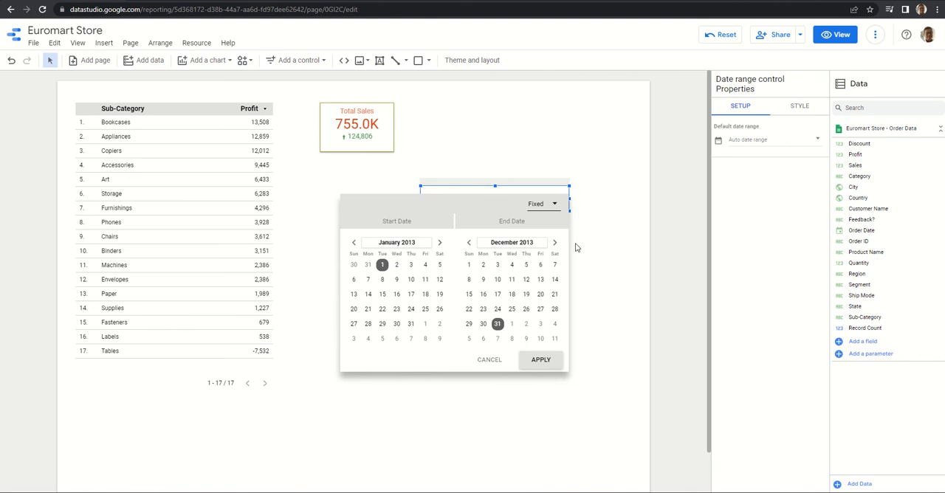
pyautogui.click(596, 259)
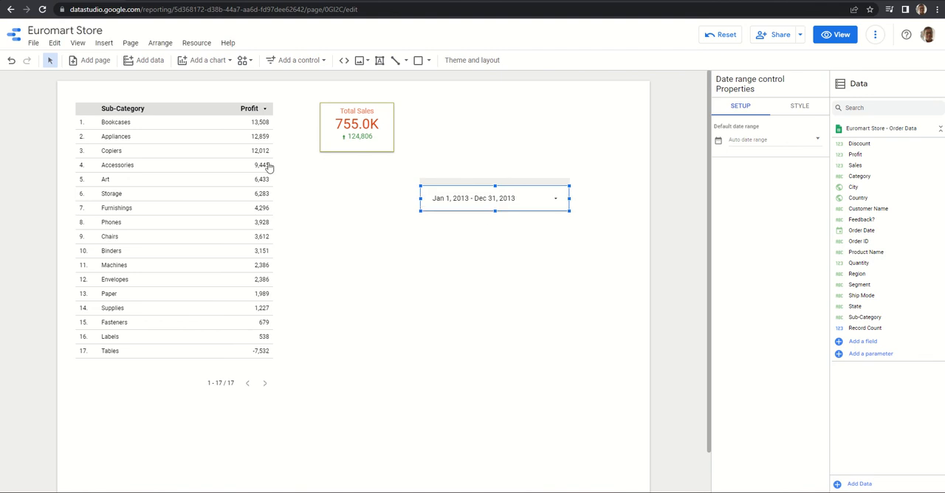
pyautogui.click(214, 196)
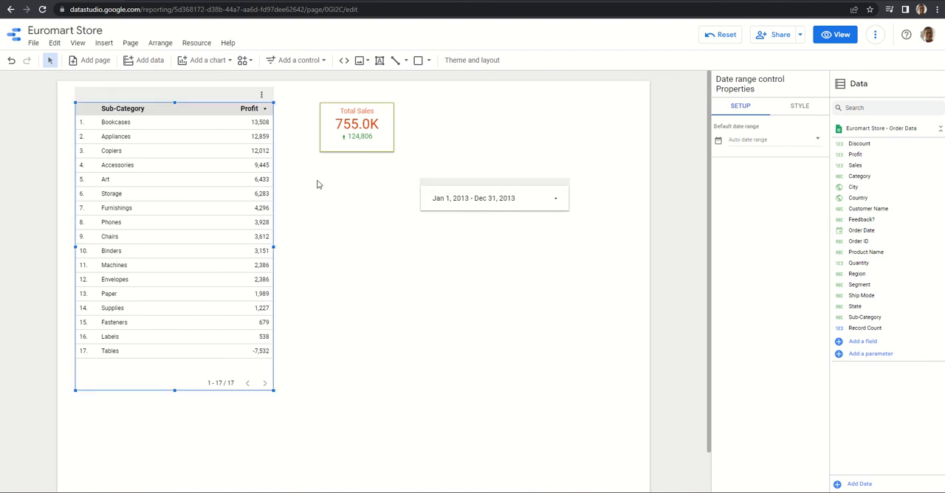
pyautogui.click(475, 195)
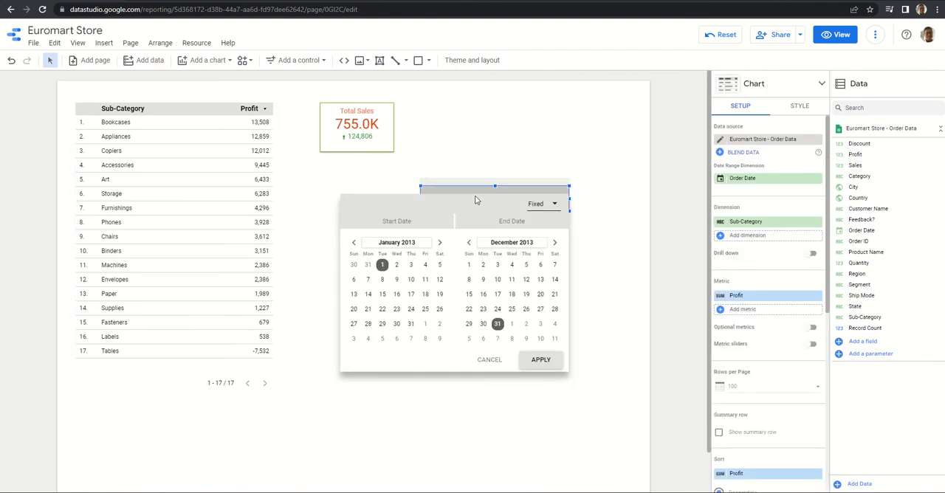
pyautogui.click(356, 112)
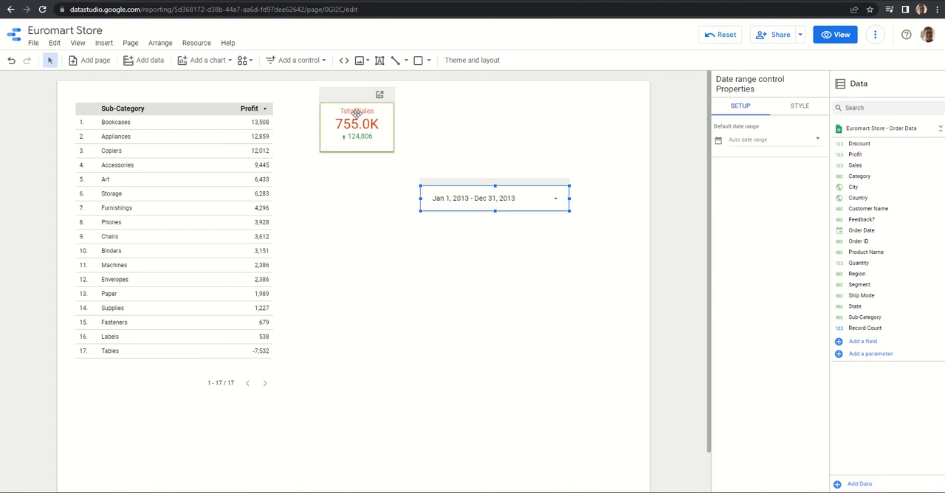
pyautogui.click(356, 112)
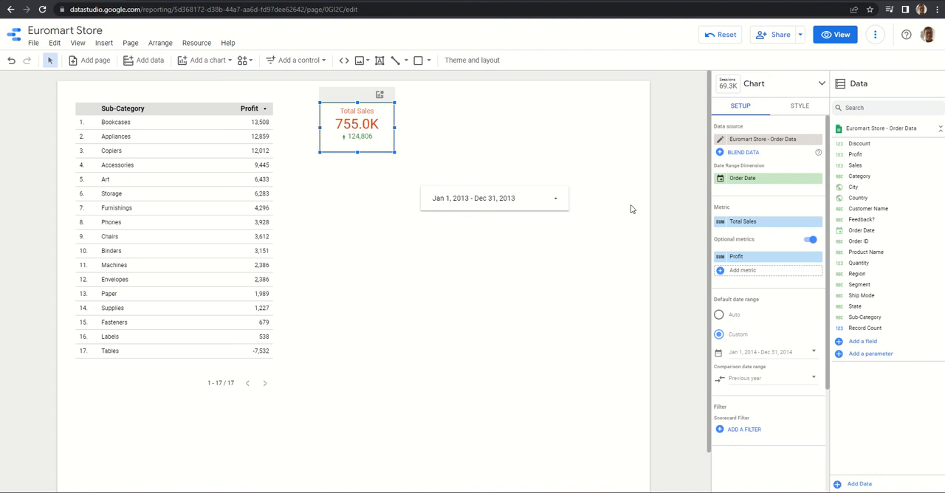
# Examine the style options of the Total Sales scorecard and the Sub-Category profit table, including the table's chart header settings
pyautogui.click(801, 107)
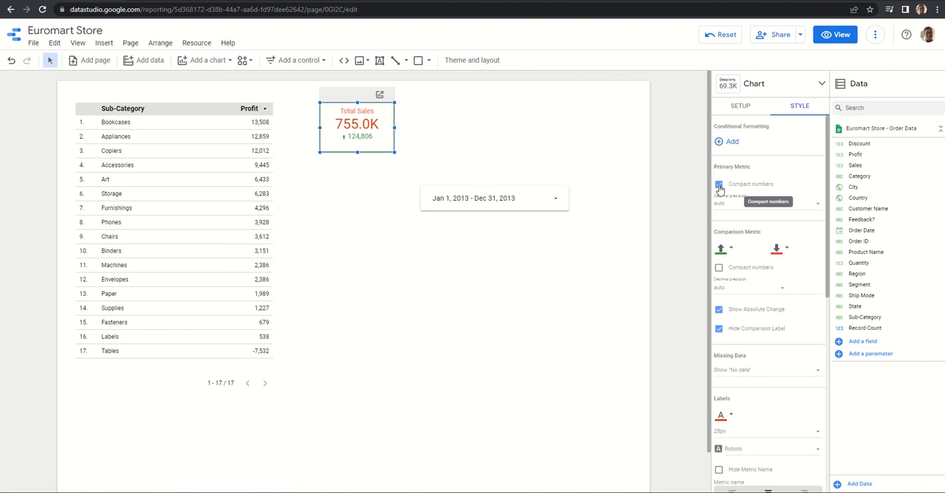
pyautogui.click(220, 206)
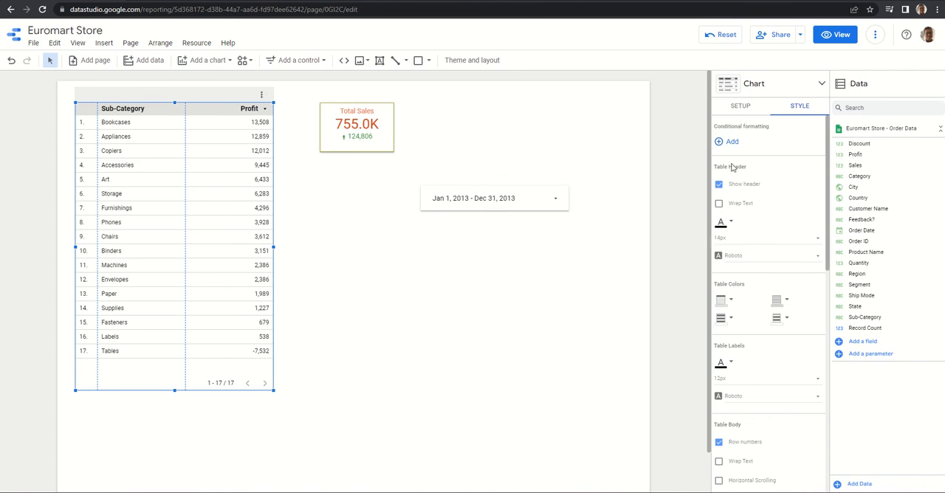
pyautogui.click(499, 207)
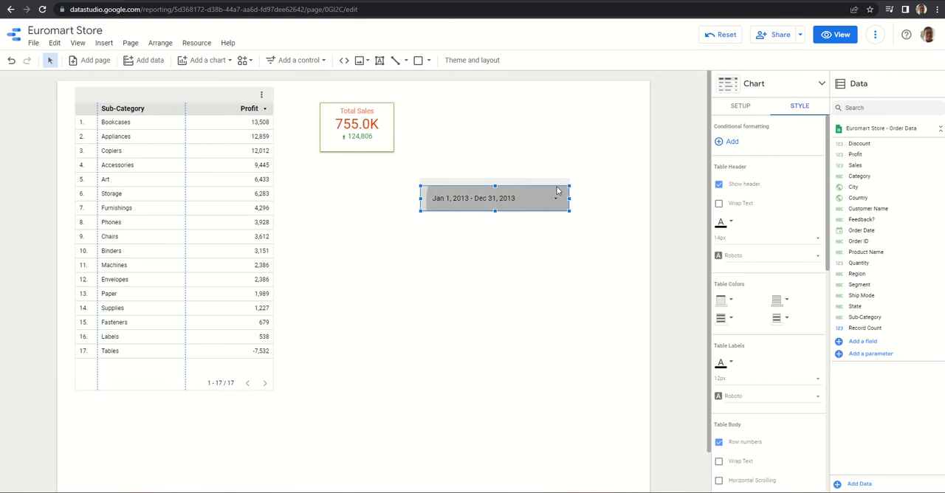
pyautogui.click(620, 152)
pyautogui.click(554, 120)
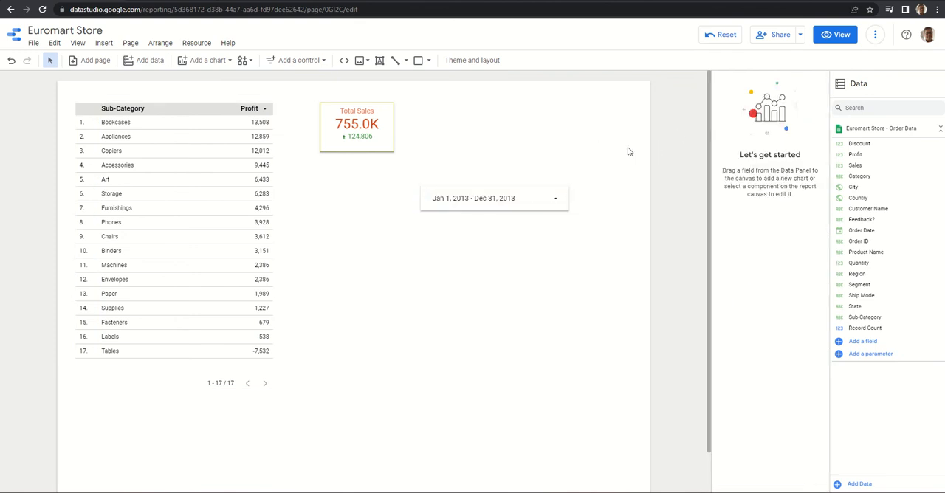
pyautogui.click(228, 161)
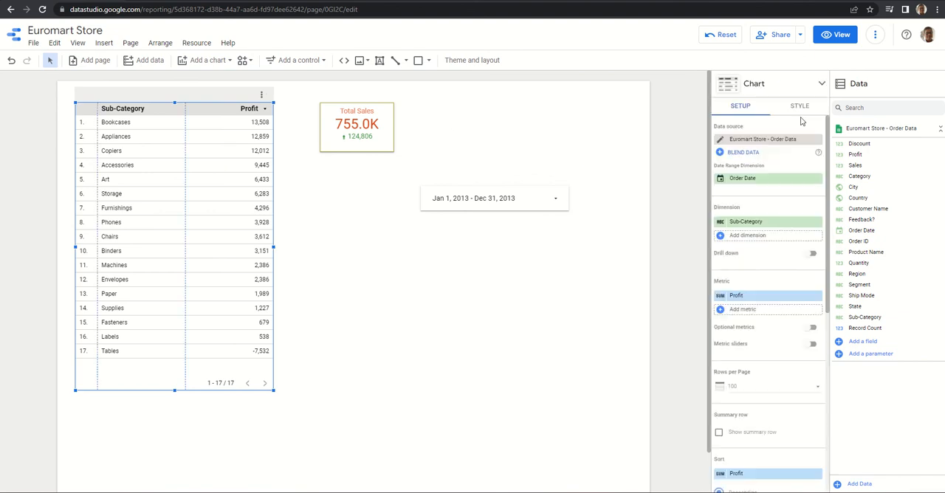
pyautogui.click(799, 107)
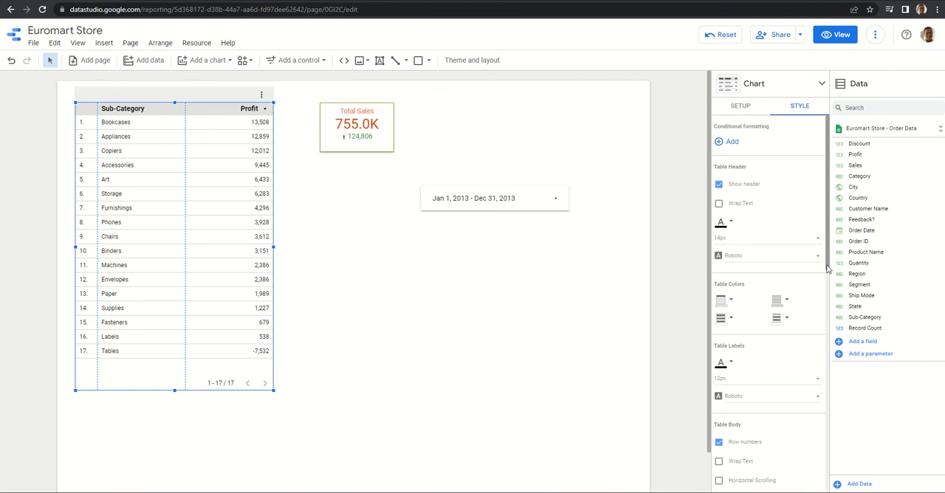
pyautogui.moveTo(828, 268); pyautogui.dragTo(825, 358)
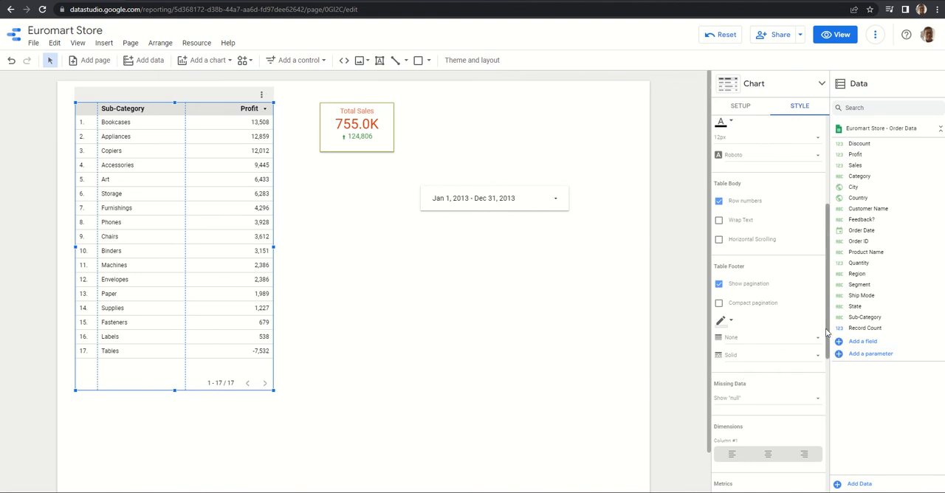
pyautogui.moveTo(827, 333); pyautogui.dragTo(858, 492)
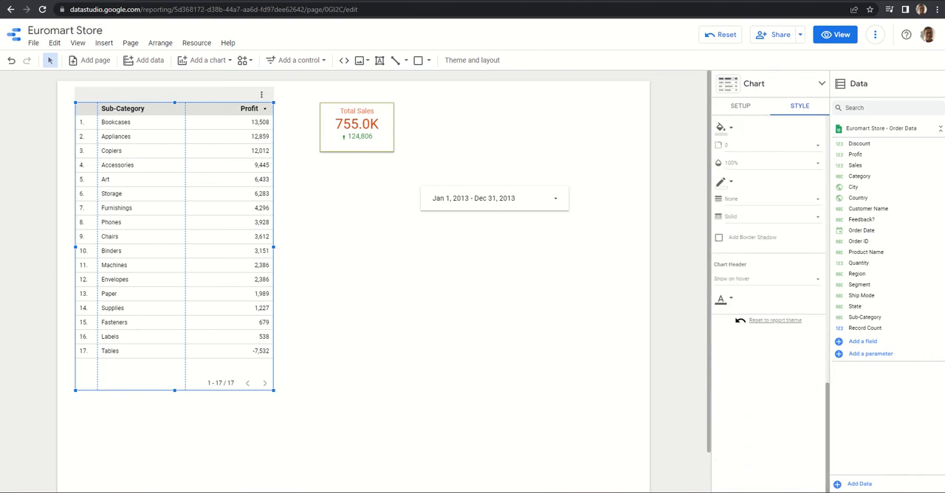
pyautogui.click(589, 398)
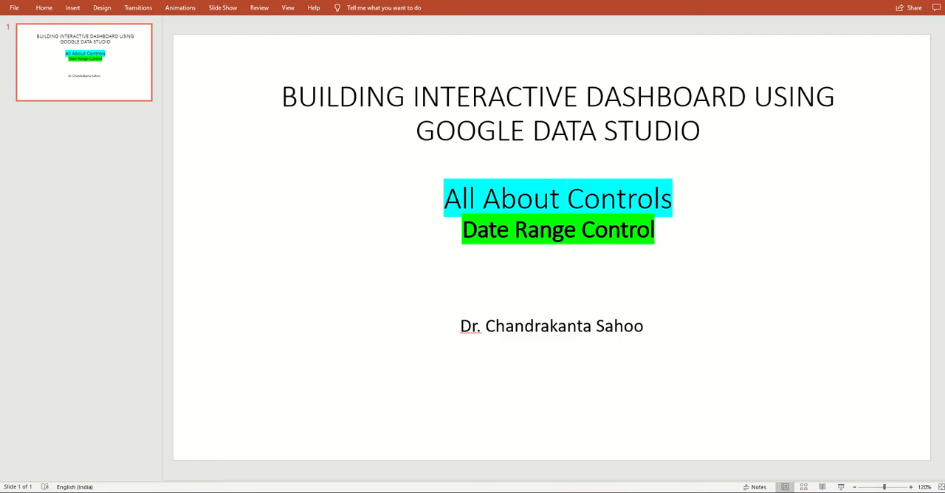